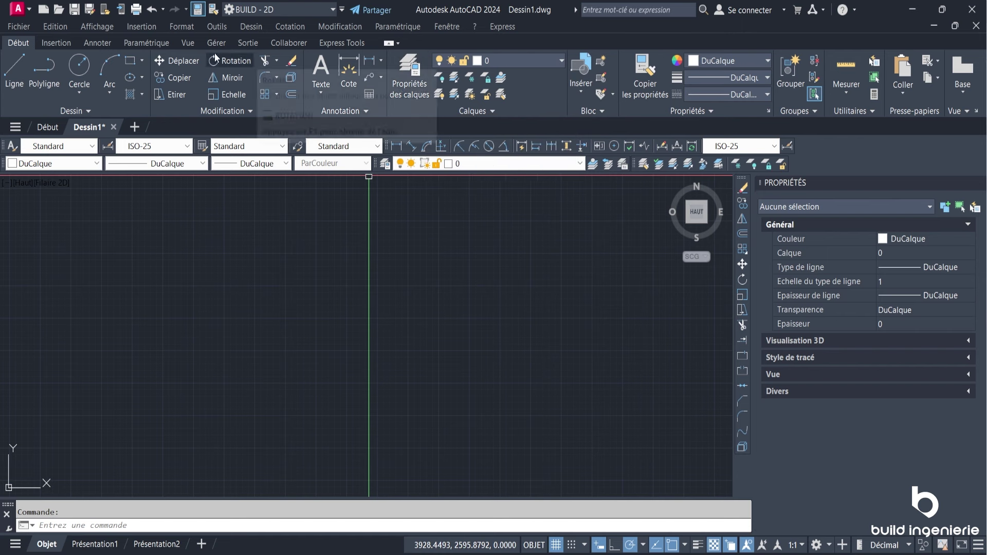
Display the layer properties manager and close it again
click(230, 42)
click(188, 43)
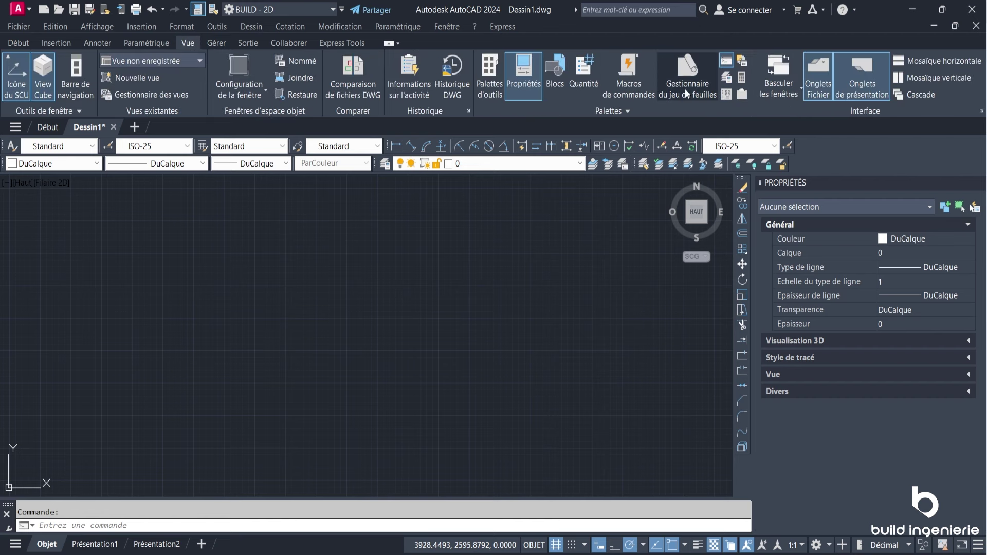
click(726, 78)
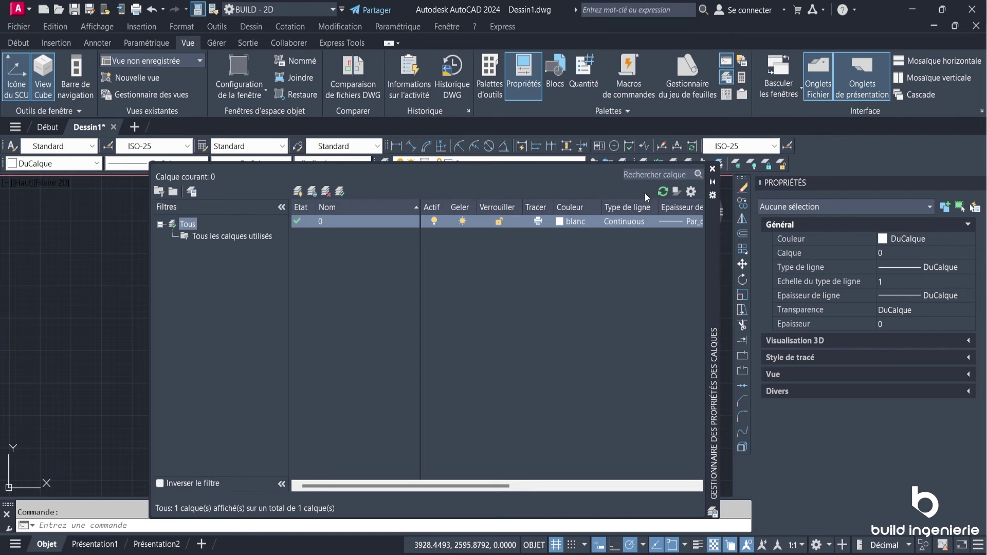
click(712, 169)
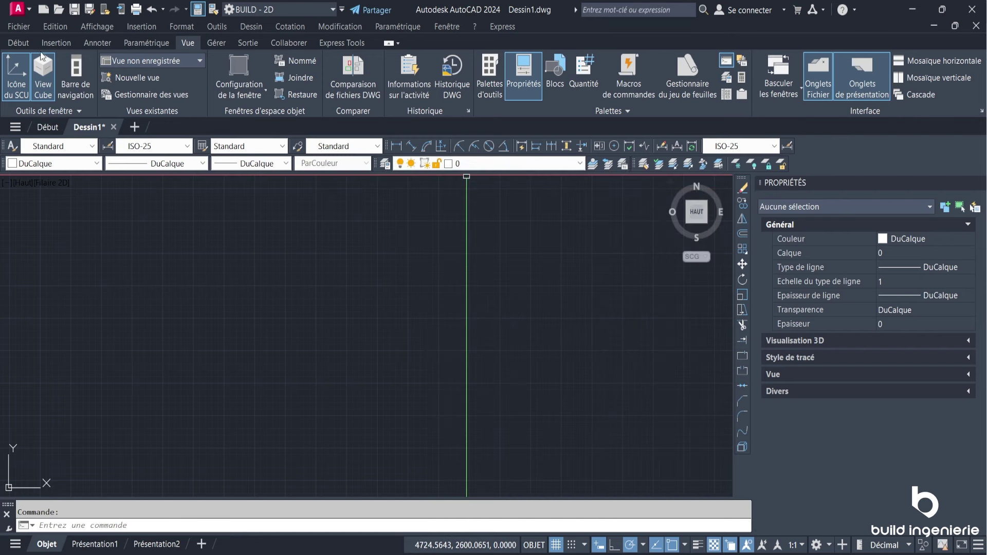
Open the layer properties manager with the CALQUE command
click(18, 43)
text(p)
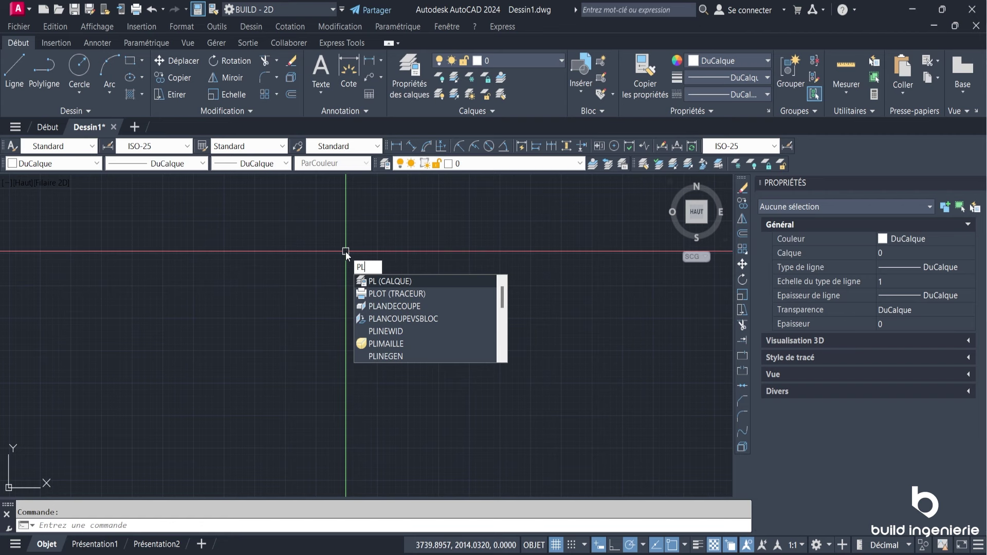
key(Return)
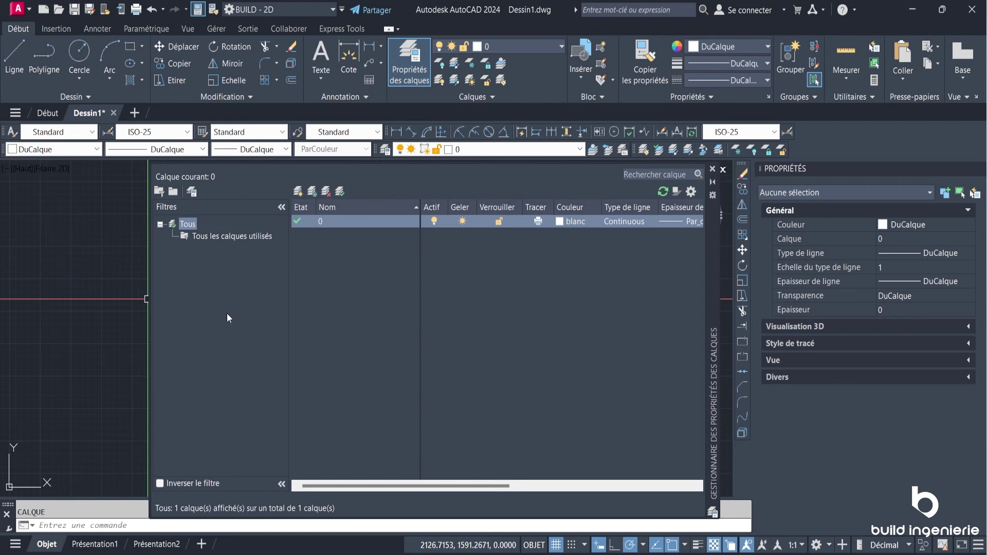
Try to delete layer 0 from the layer list
right_click(326, 224)
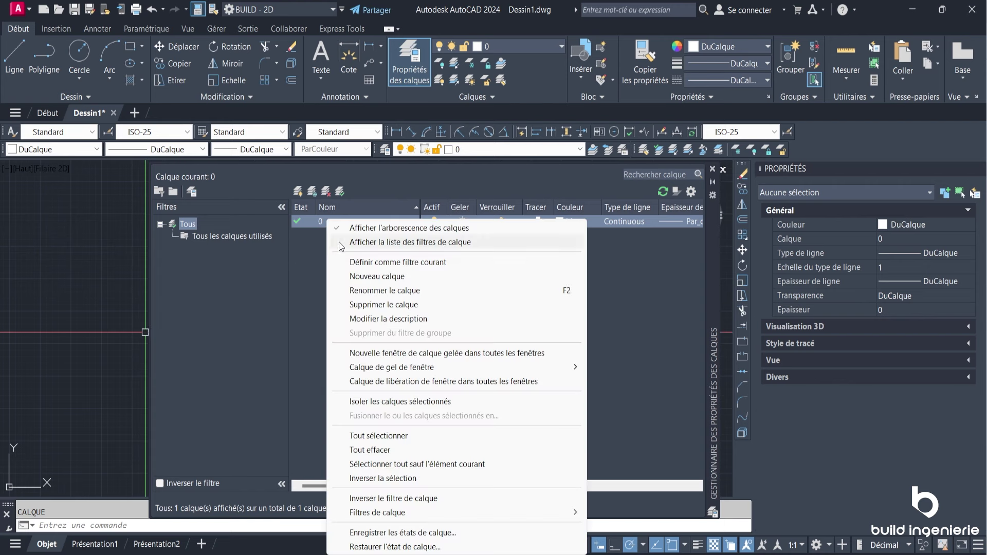
click(379, 304)
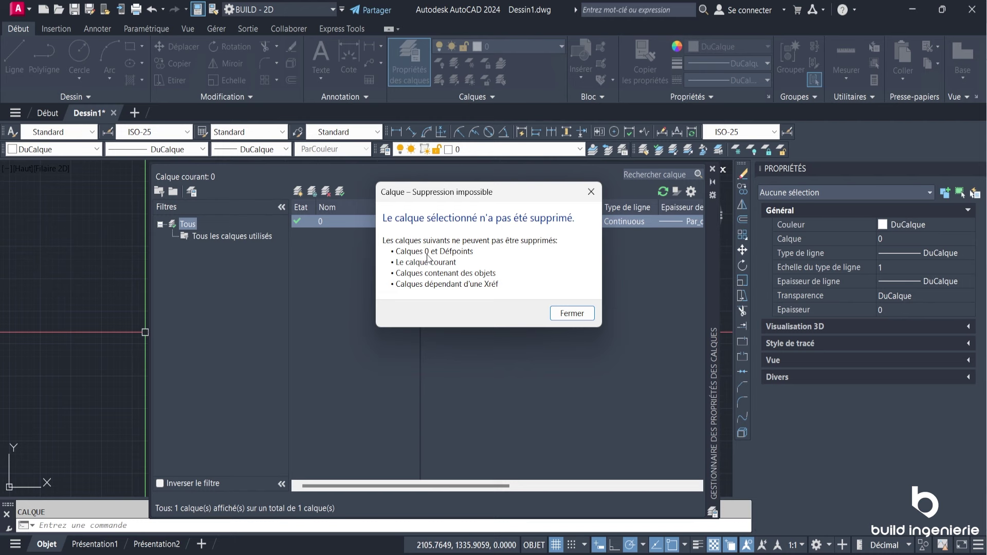
key(Escape)
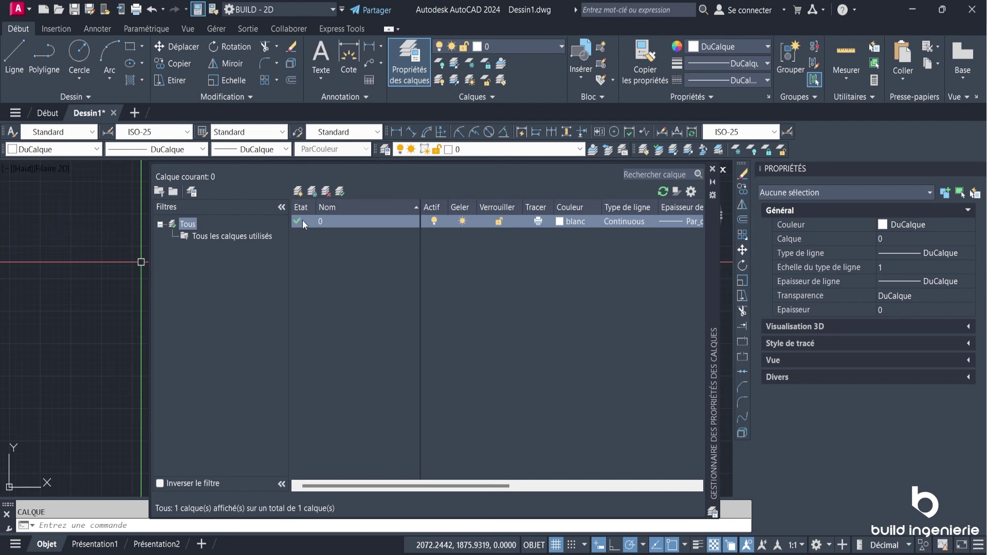
Create a new layer in the layer list and accept its default name
key(alt+n)
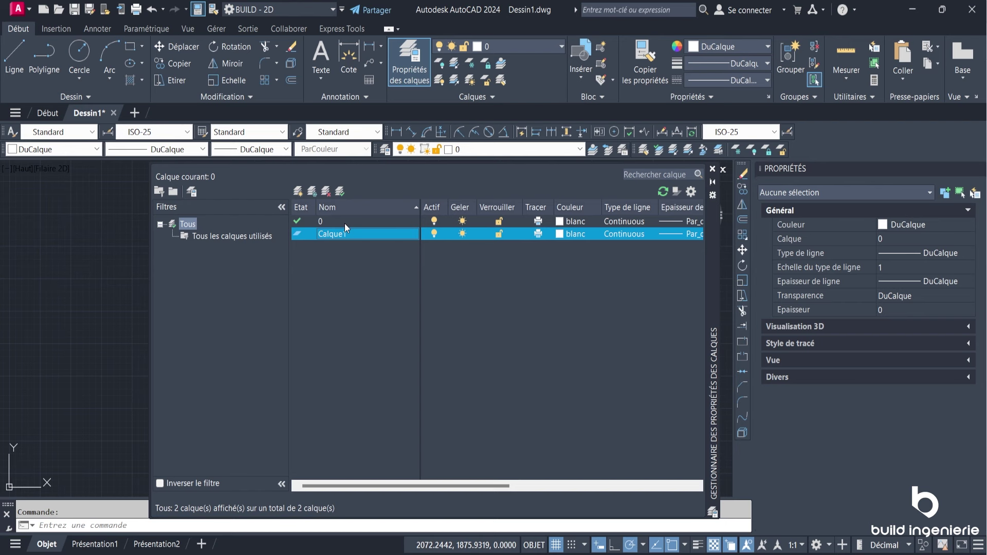
key(Return)
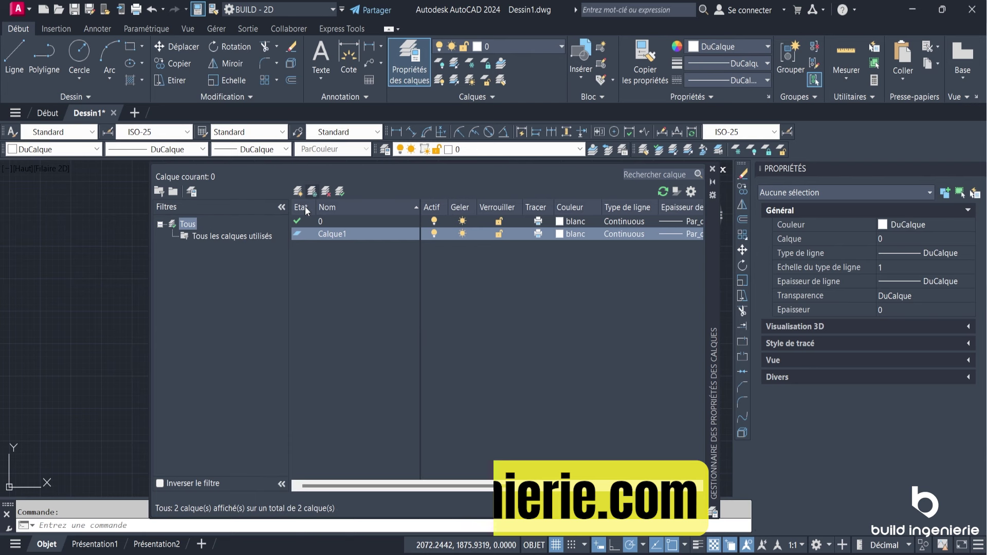
right_click(324, 235)
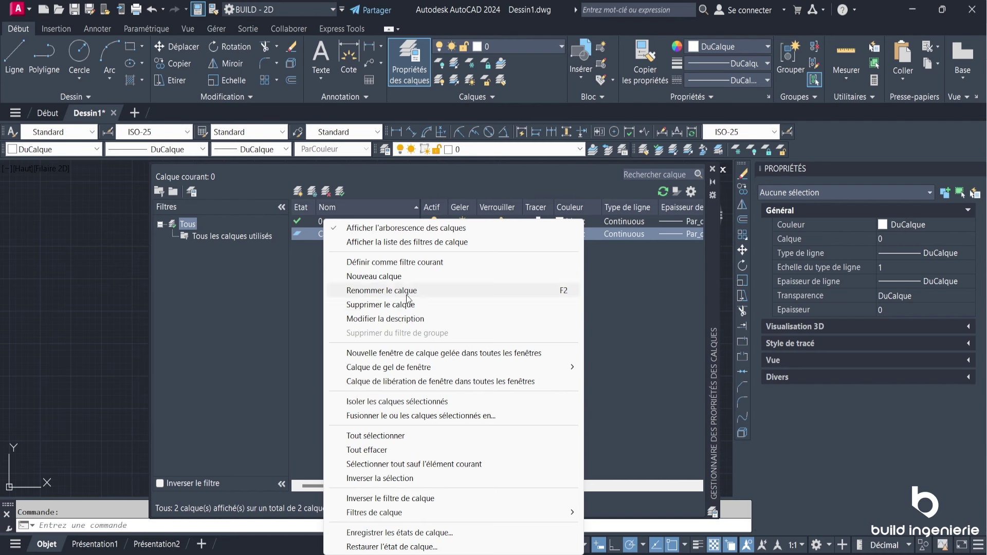
key(Escape)
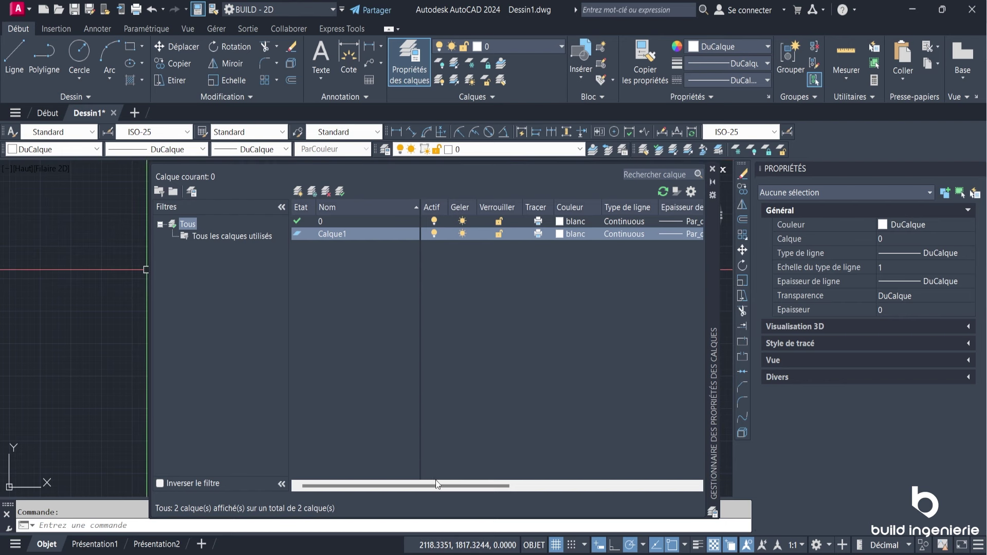
Examine the layer property columns in model space and compare them with those offered in the Présentation1 layout
drag(436, 483, 561, 478)
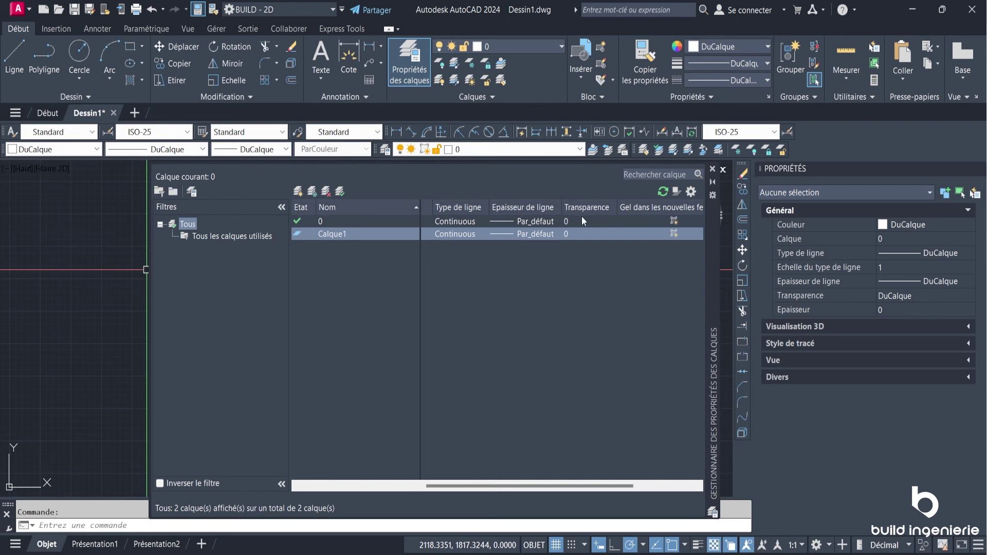
drag(457, 485, 606, 467)
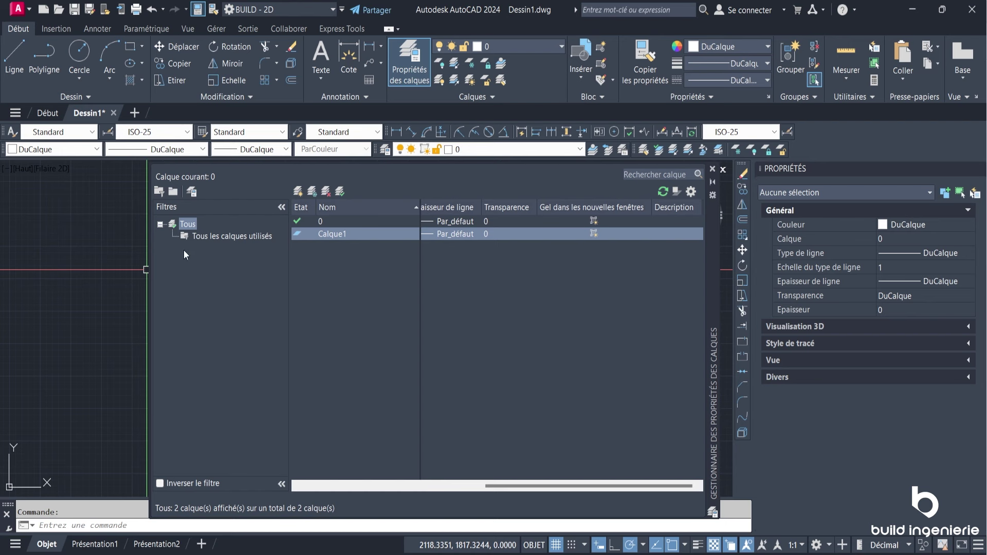
drag(504, 485, 315, 485)
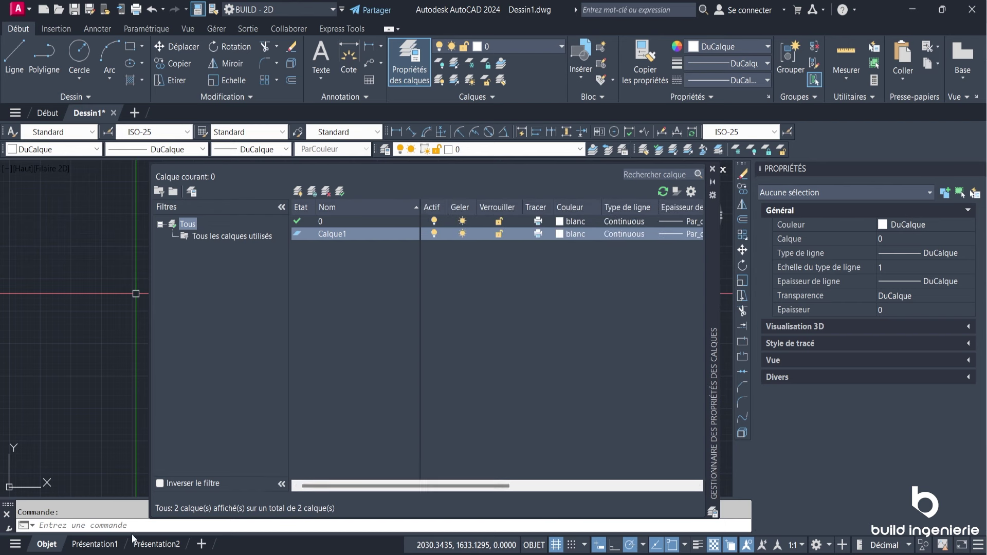
click(95, 544)
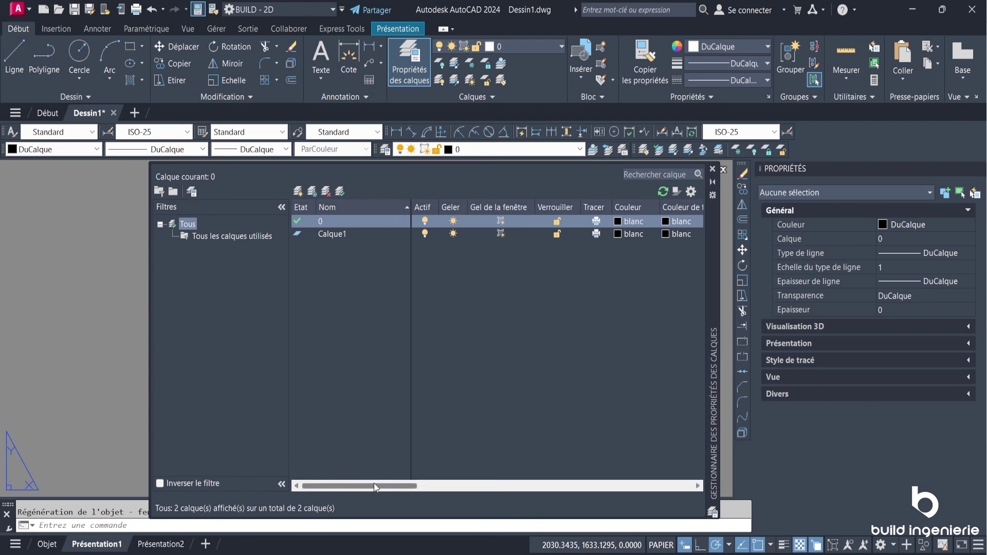
drag(371, 484, 394, 484)
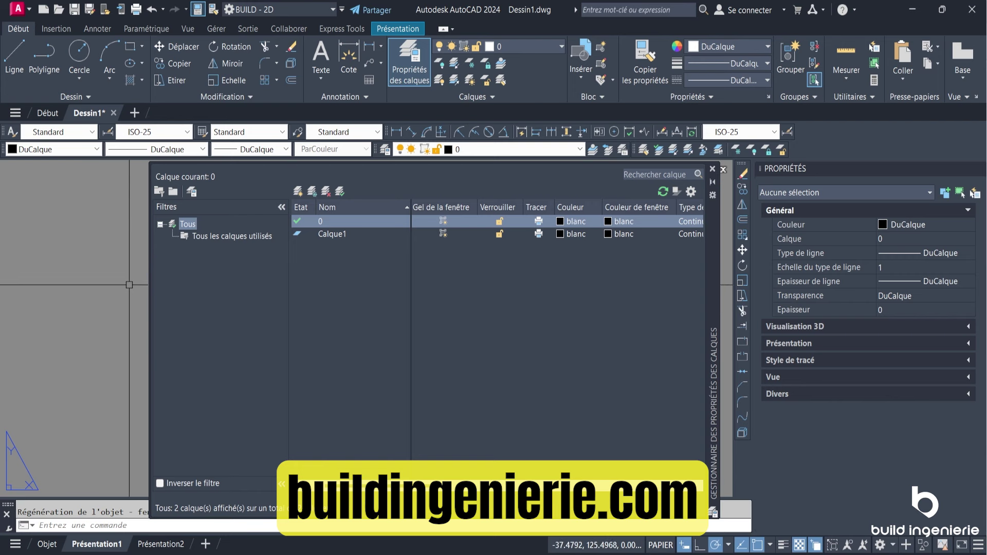
click(47, 544)
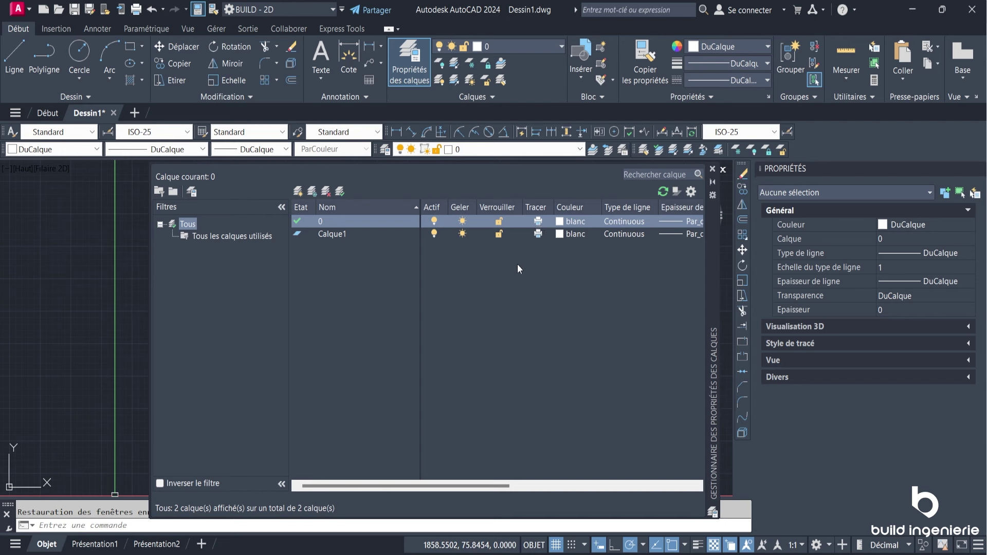
drag(371, 485, 592, 409)
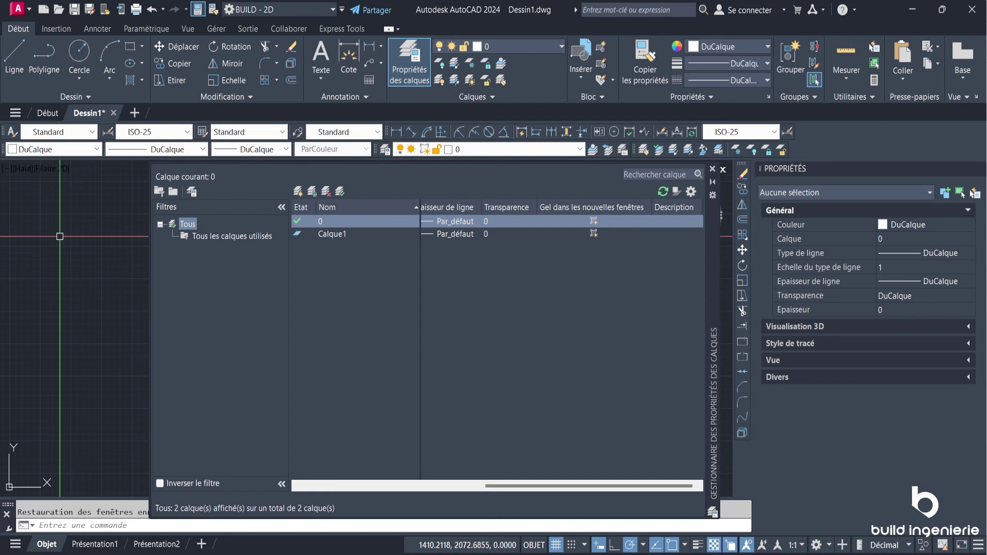
Rename the new layer to "A-", add another layer named "S-", and close the layer properties manager
double_click(332, 234)
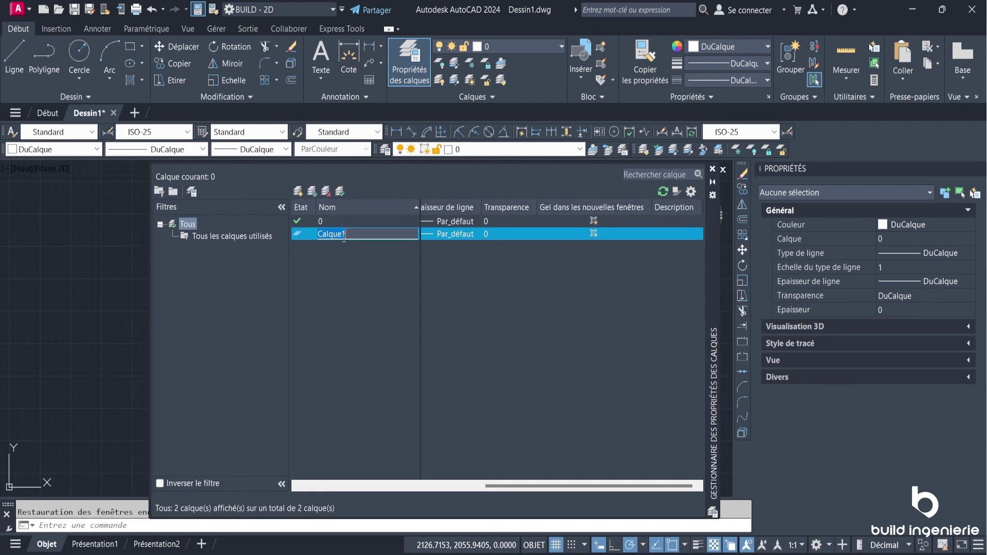
text(A-)
click(298, 191)
text(S)
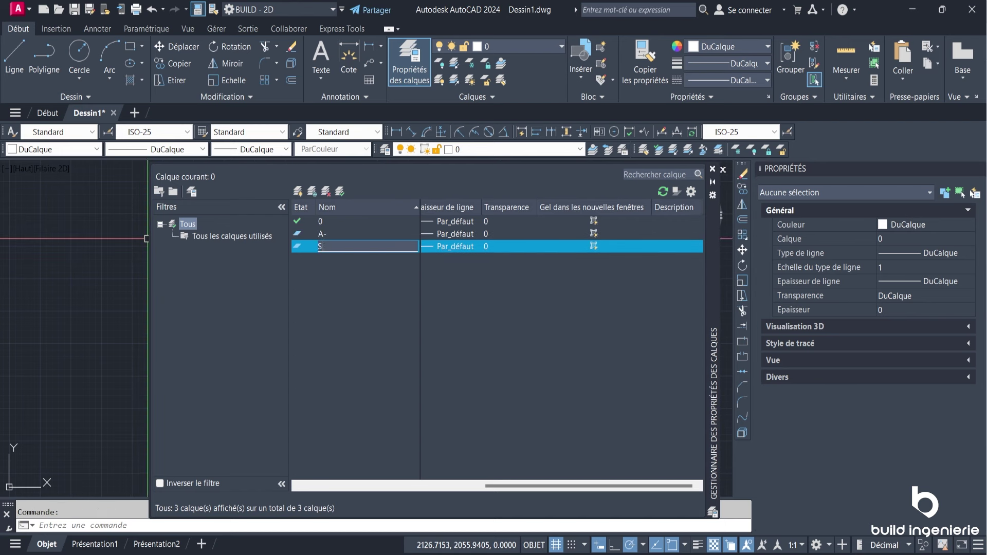
text(-)
key(Return)
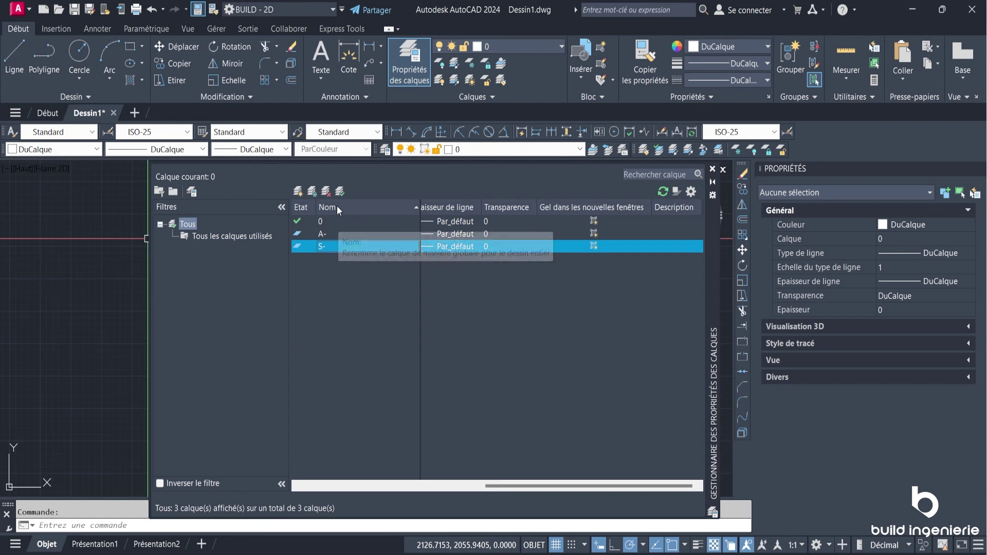
click(712, 170)
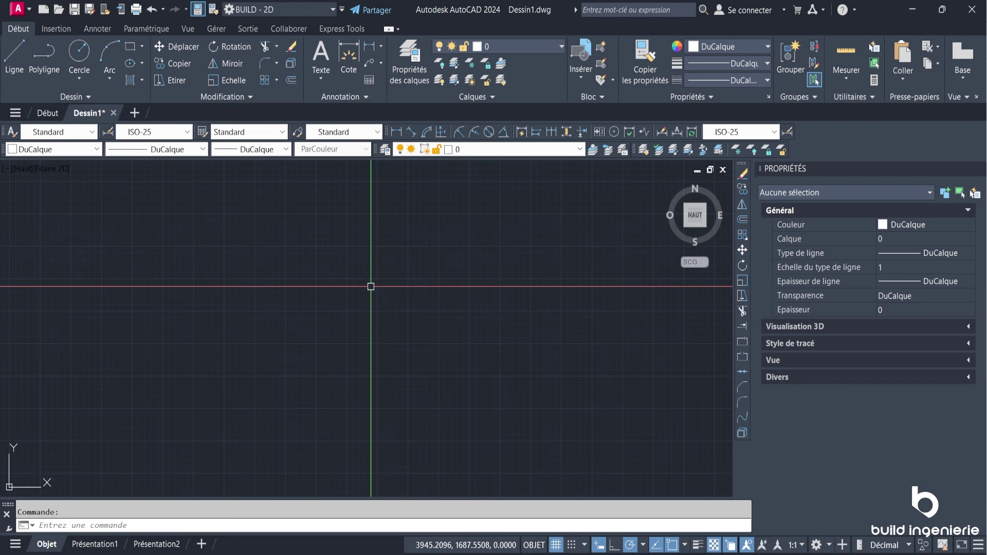
Examine the extended layer tools and the options for creating and managing layer states
click(485, 96)
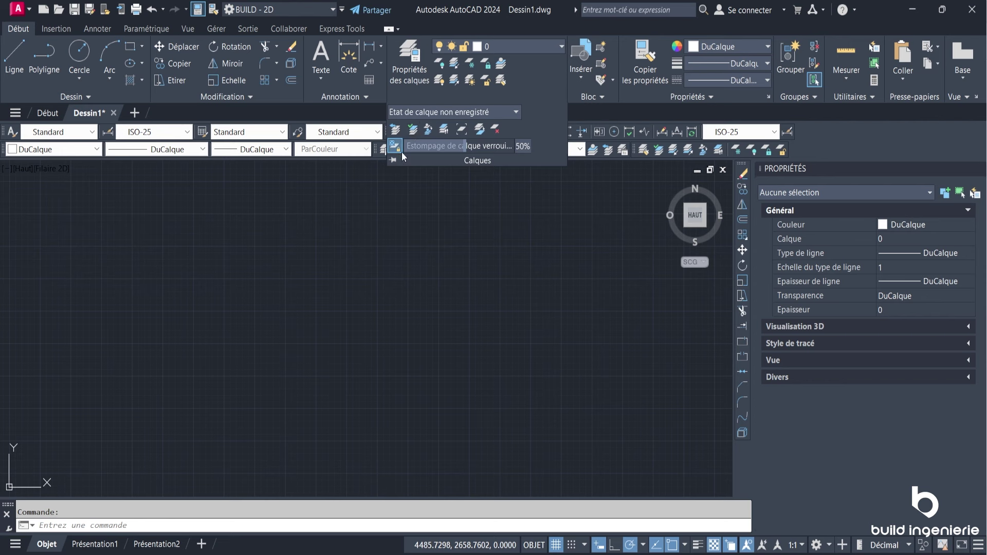
click(478, 112)
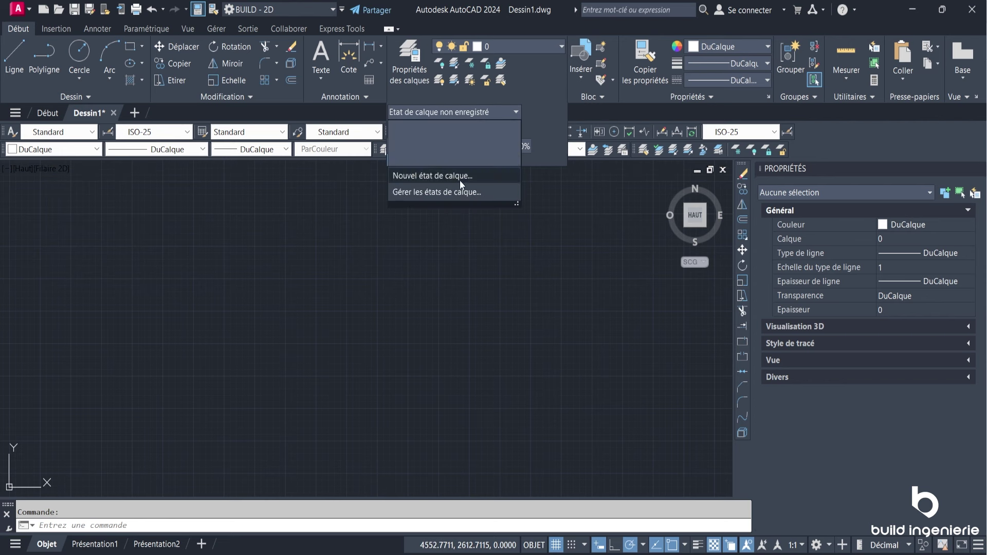
click(541, 103)
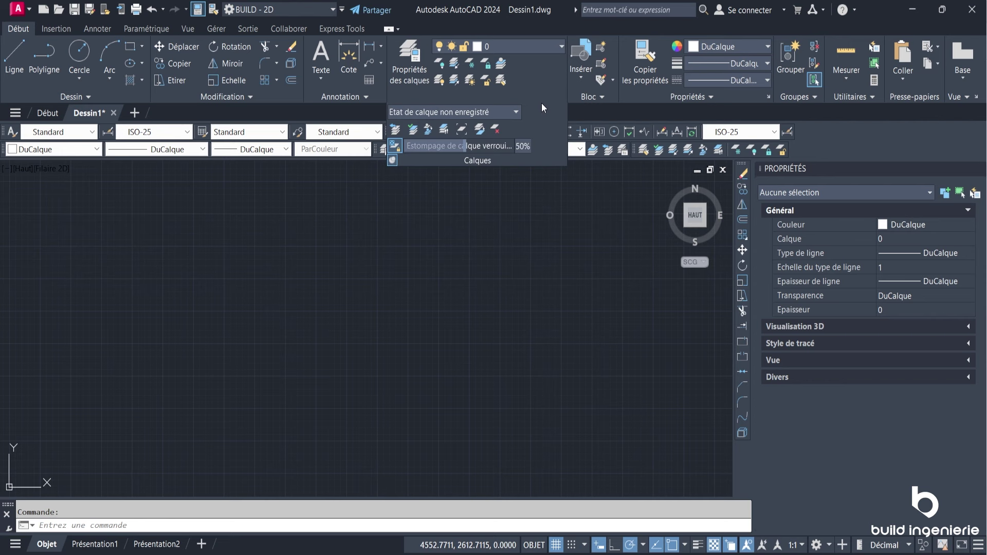